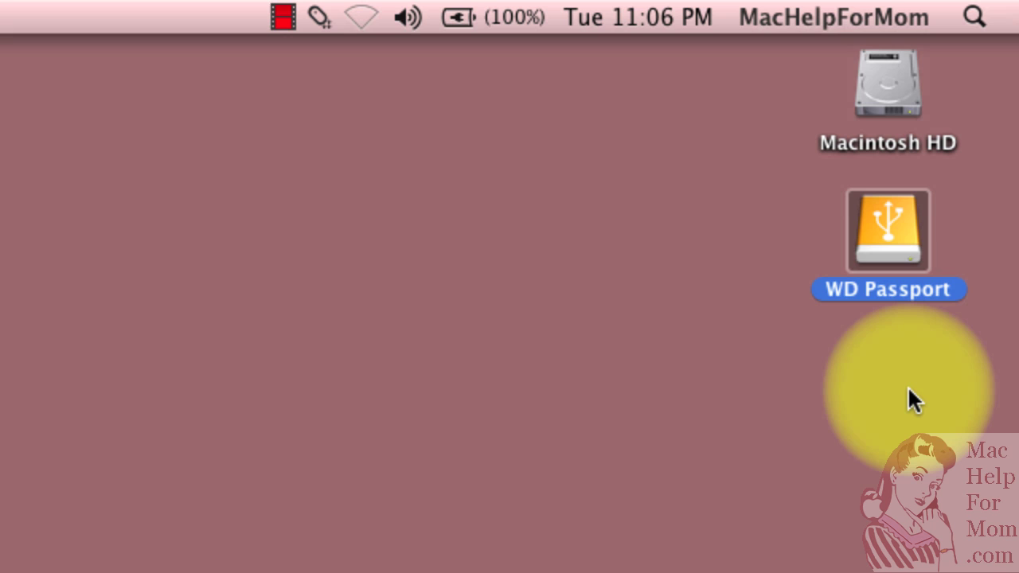
# - Rename the WD Passport external drive on the desktop as Time Machine Backup
pyautogui.click(897, 295)
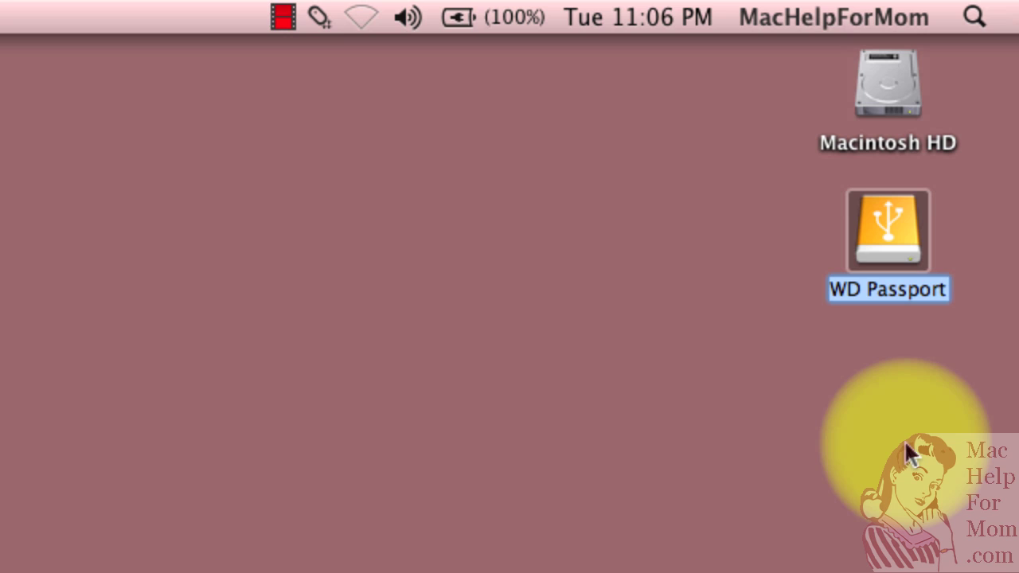
pyautogui.write('Time Mac')
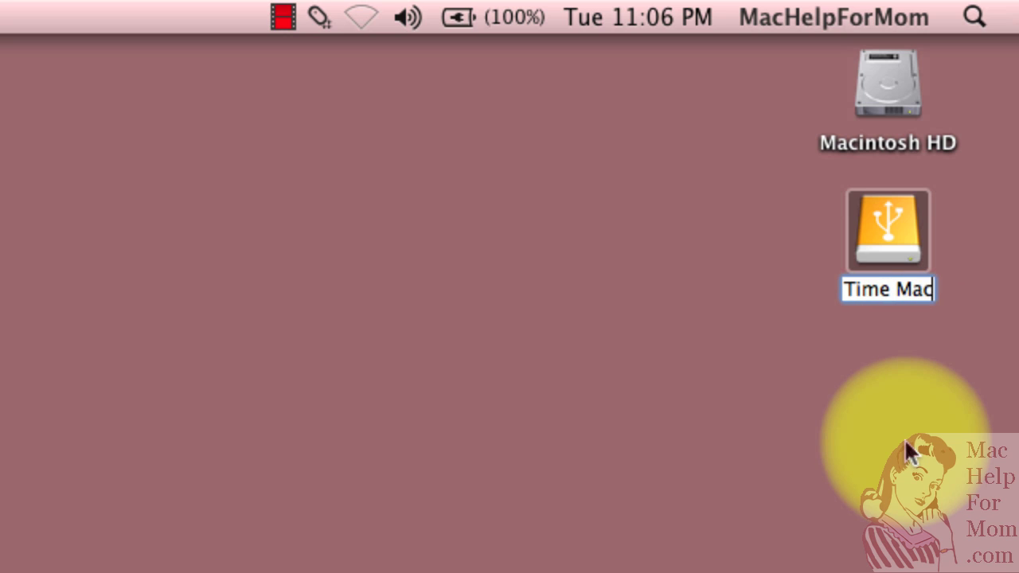
pyautogui.write('hine Backup')
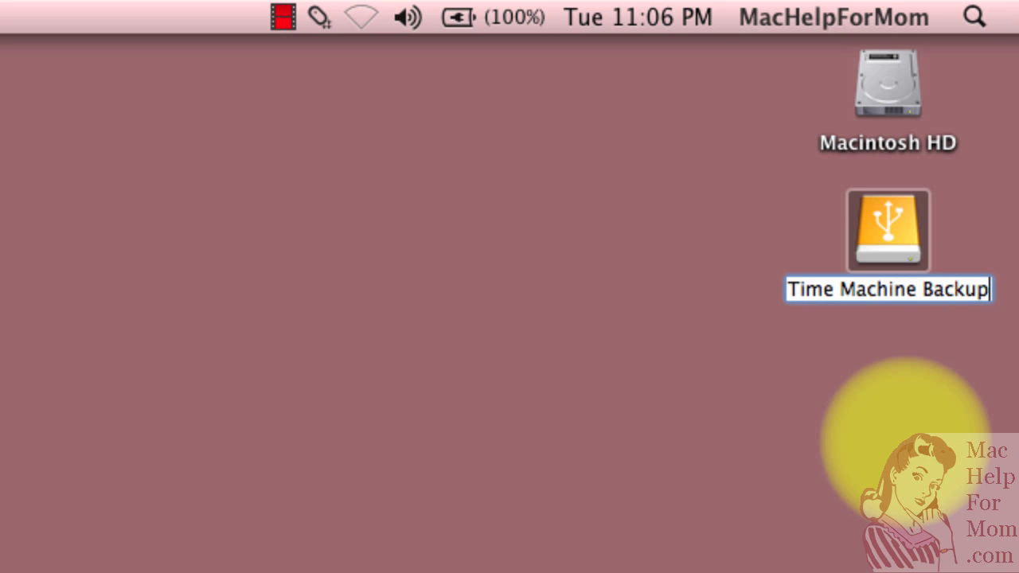
pyautogui.press('Return')
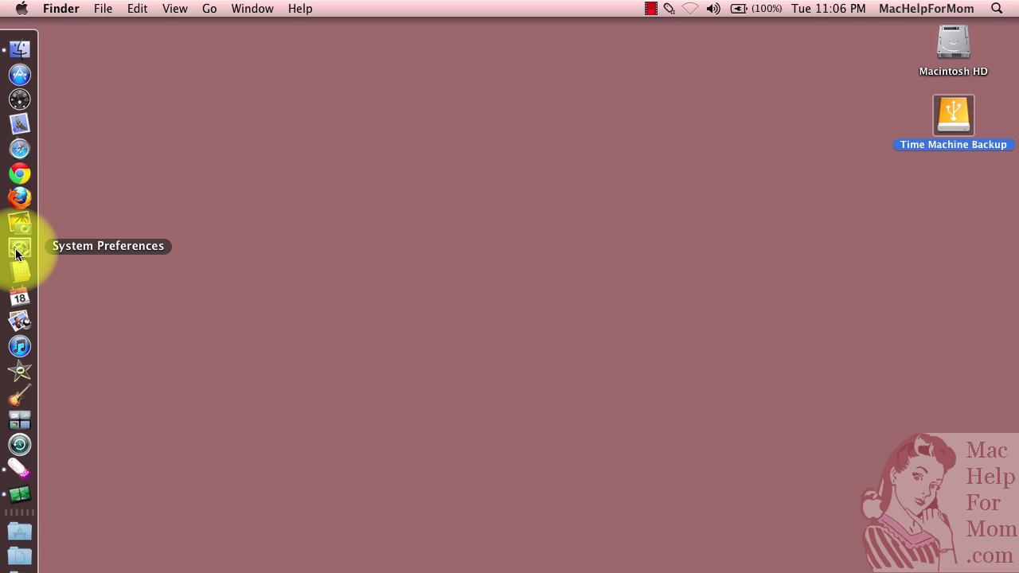
# - Open the Time Machine settings in System Preferences and choose the Time Machine Backup drive as the backup disk
pyautogui.click(19, 250)
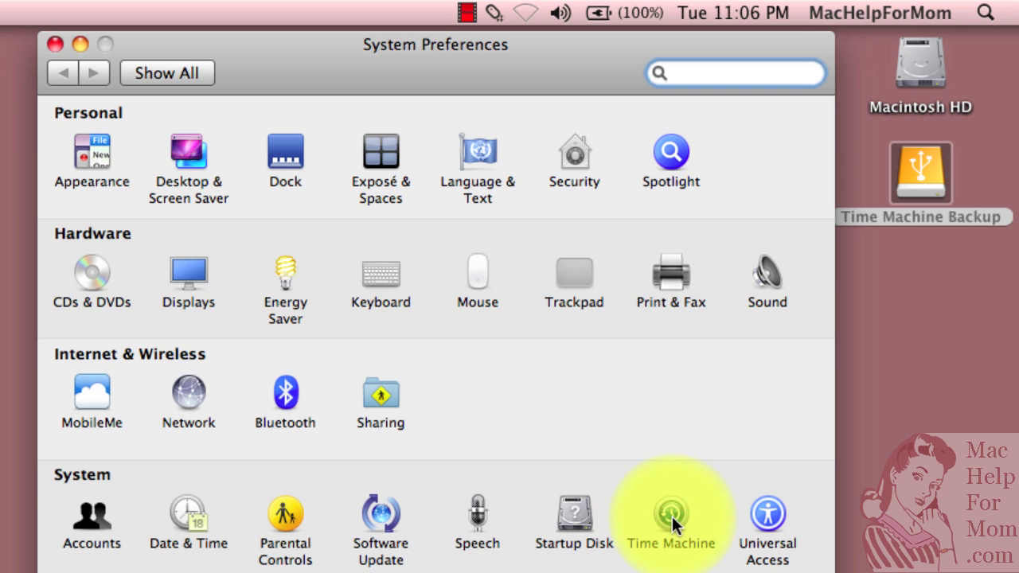
pyautogui.click(672, 516)
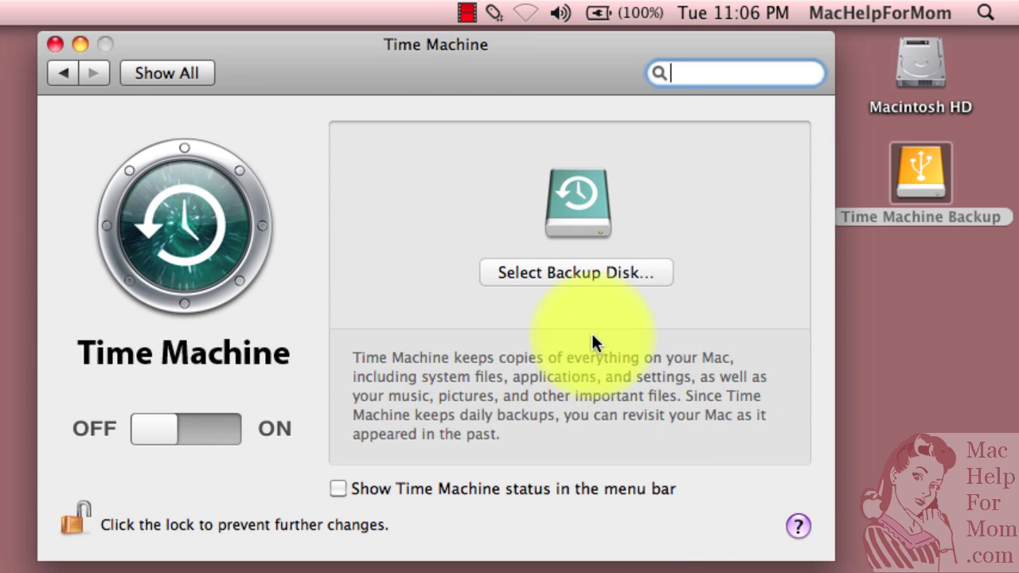
pyautogui.click(593, 273)
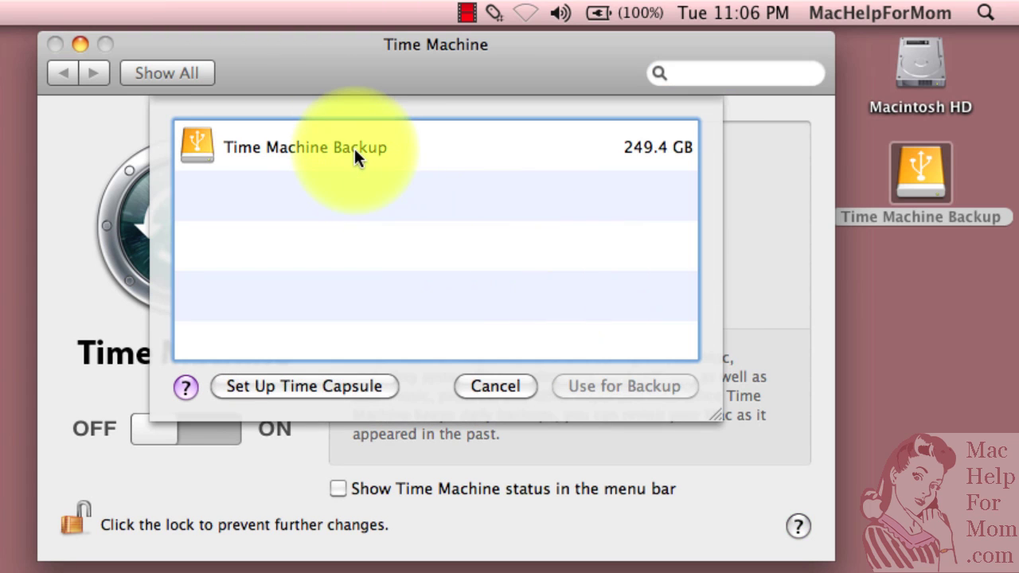
pyautogui.click(354, 148)
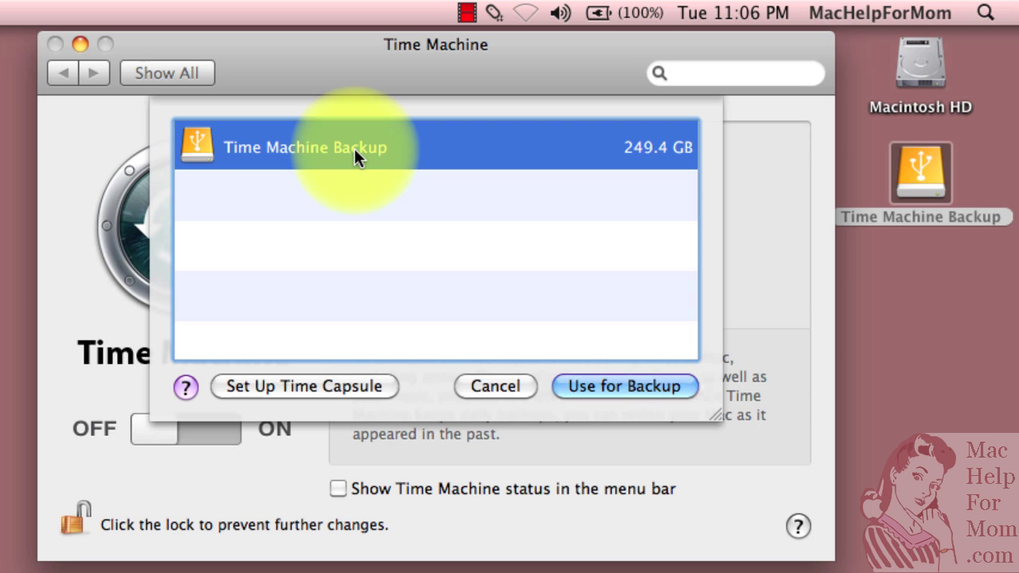
pyautogui.click(682, 387)
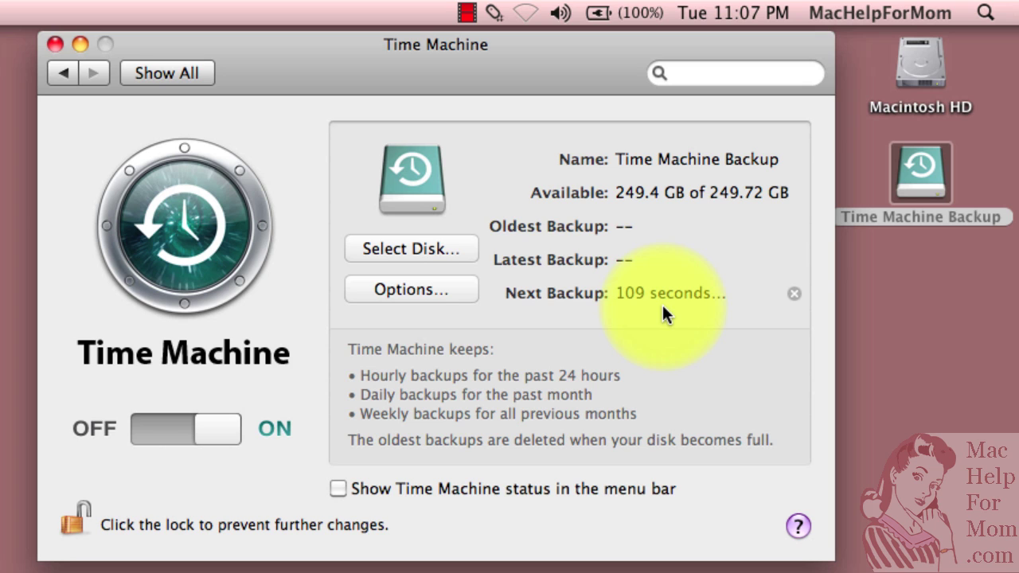
# - Turn Time Machine off and enable showing its status in the menu bar
pyautogui.click(159, 429)
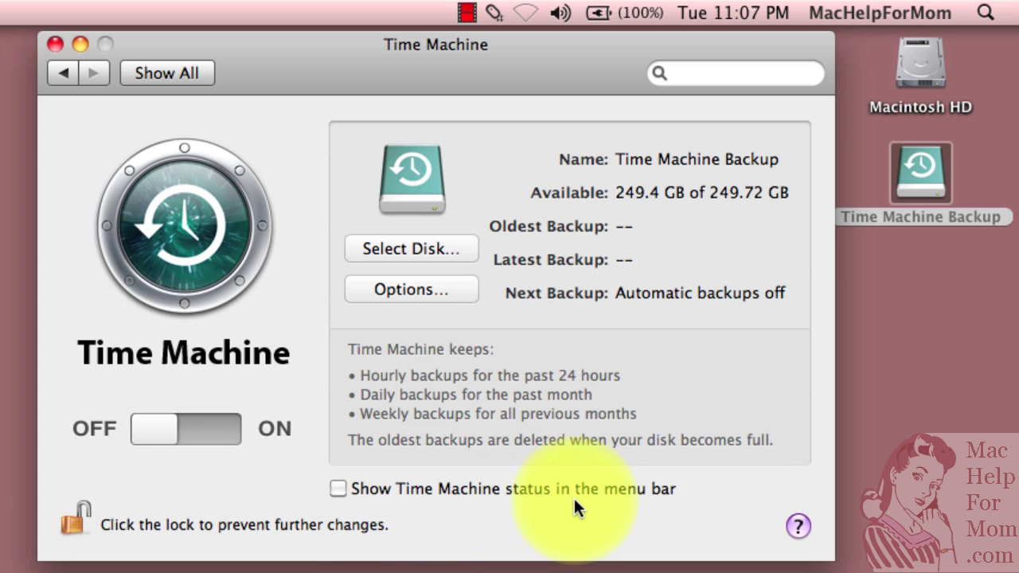
pyautogui.click(338, 487)
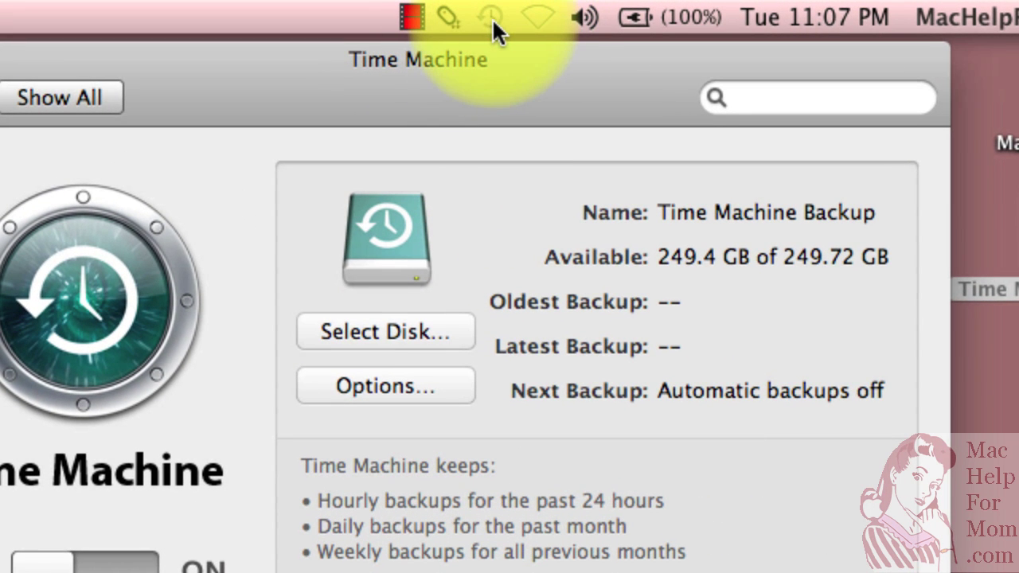
# - Review the commands offered by the Time Machine status item and the backup exclusion options
pyautogui.click(491, 16)
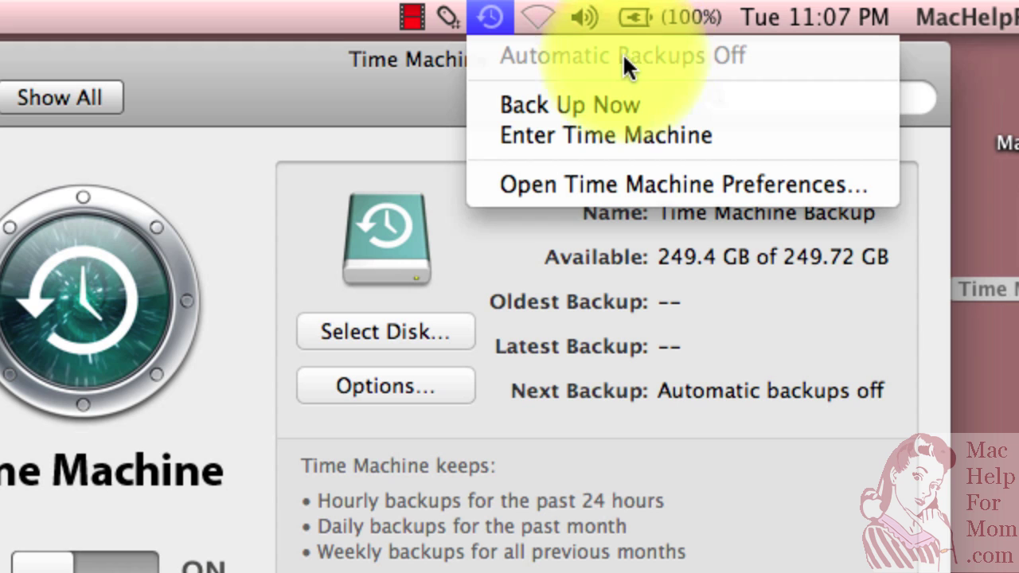
pyautogui.click(490, 19)
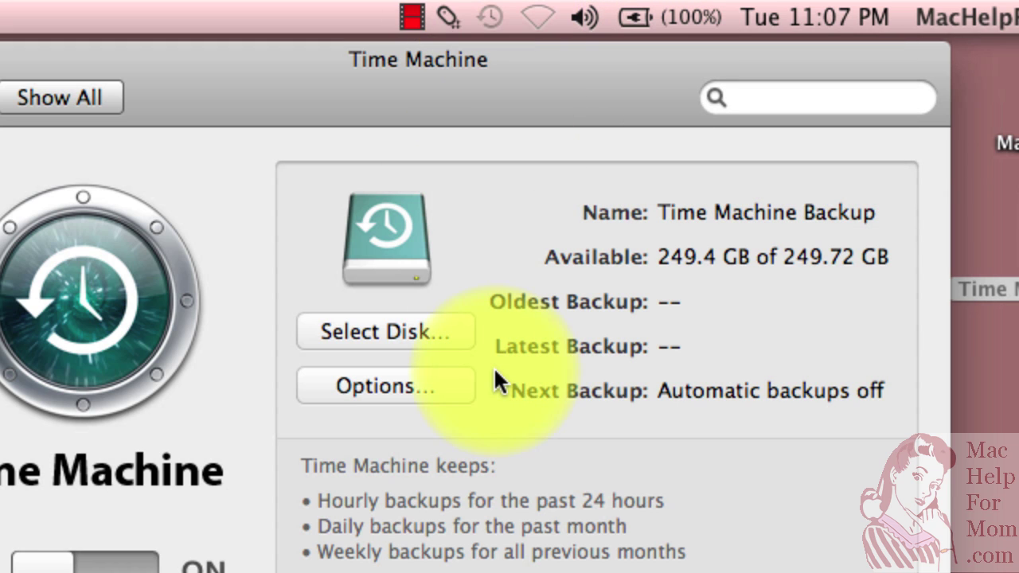
pyautogui.click(414, 389)
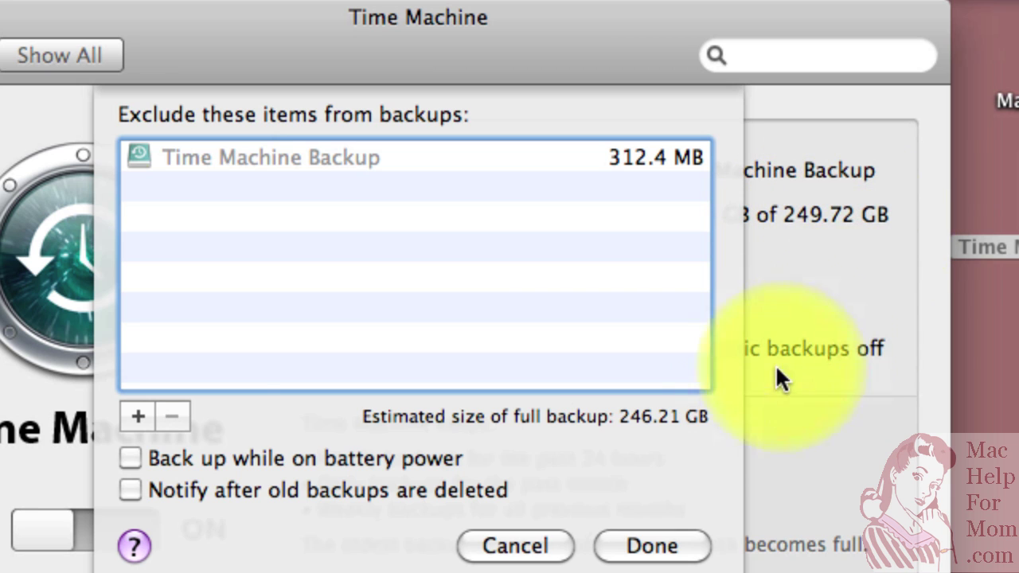
pyautogui.click(632, 546)
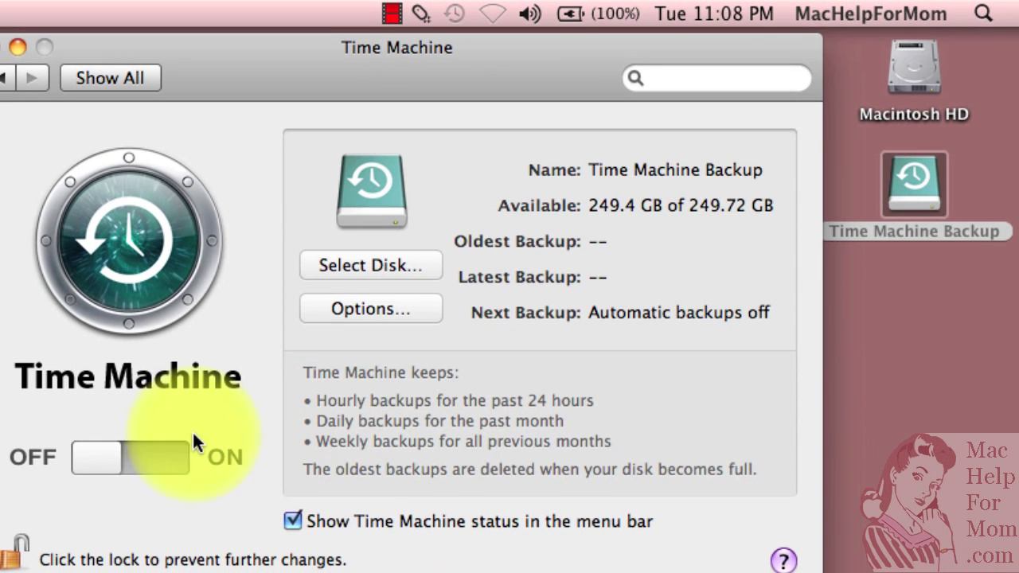
# - Turn Time Machine on, try to run an immediate backup and dismiss the resulting message
pyautogui.click(159, 455)
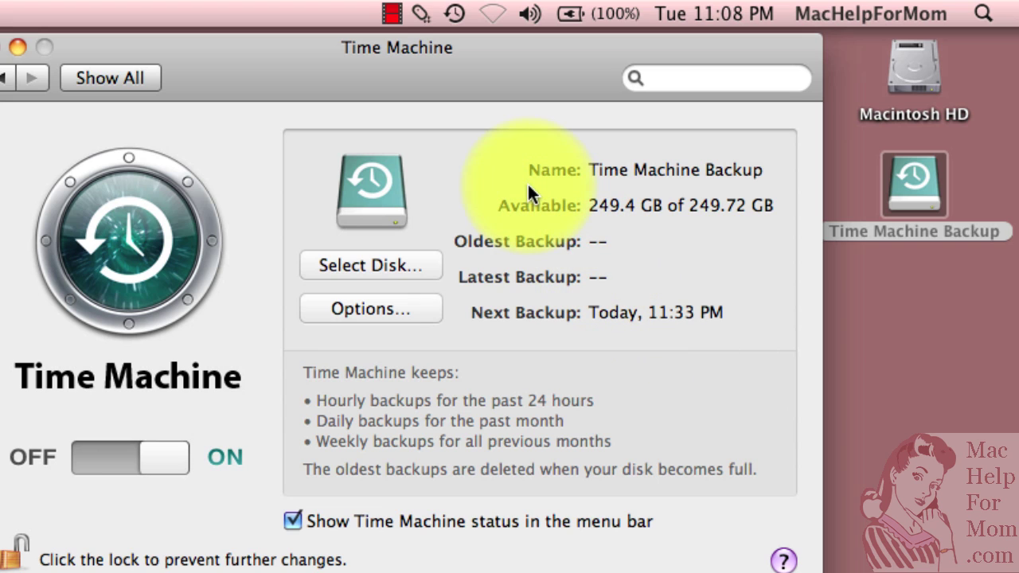
pyautogui.click(454, 14)
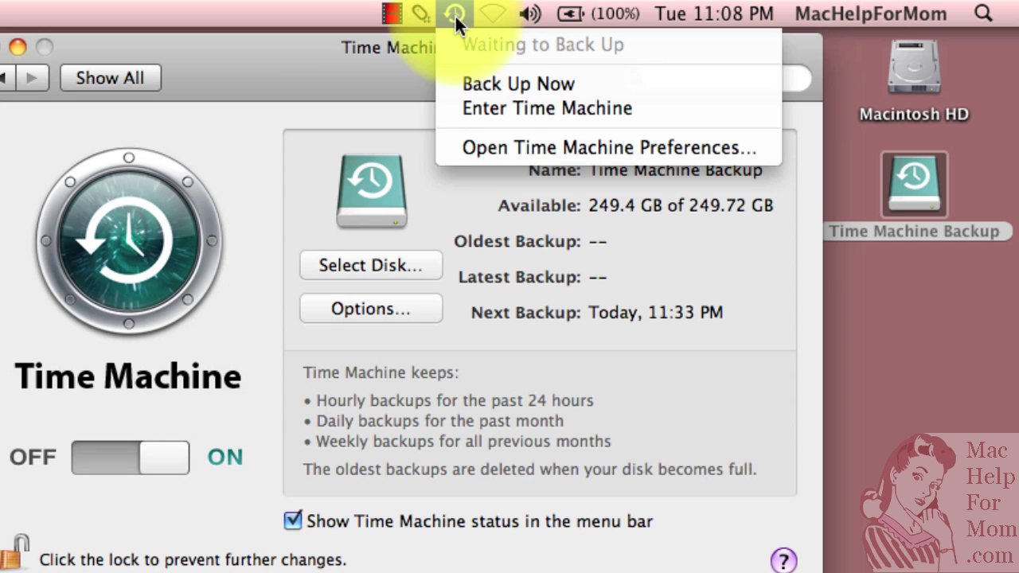
pyautogui.click(491, 77)
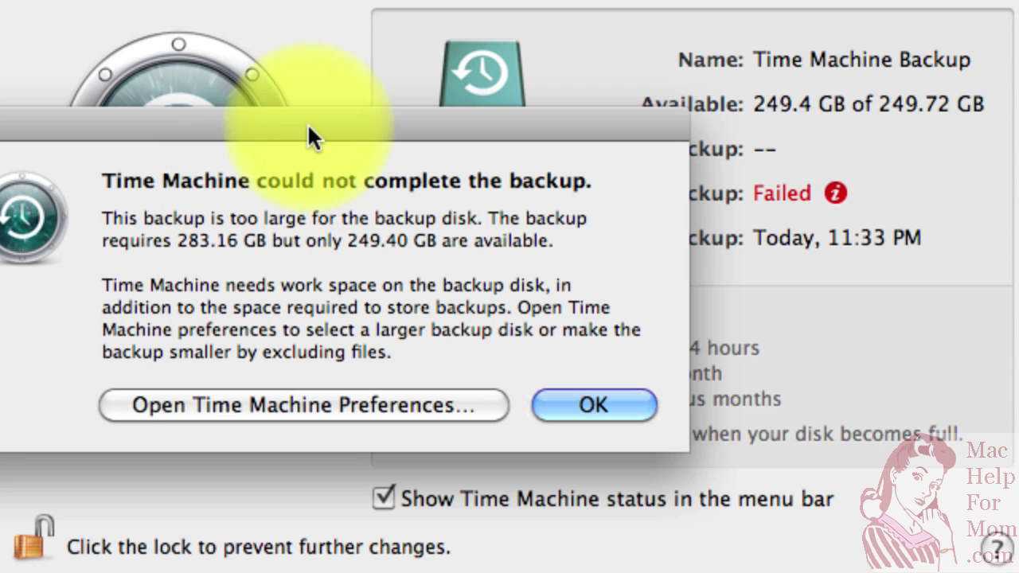
pyautogui.moveTo(309, 129); pyautogui.dragTo(363, 1)
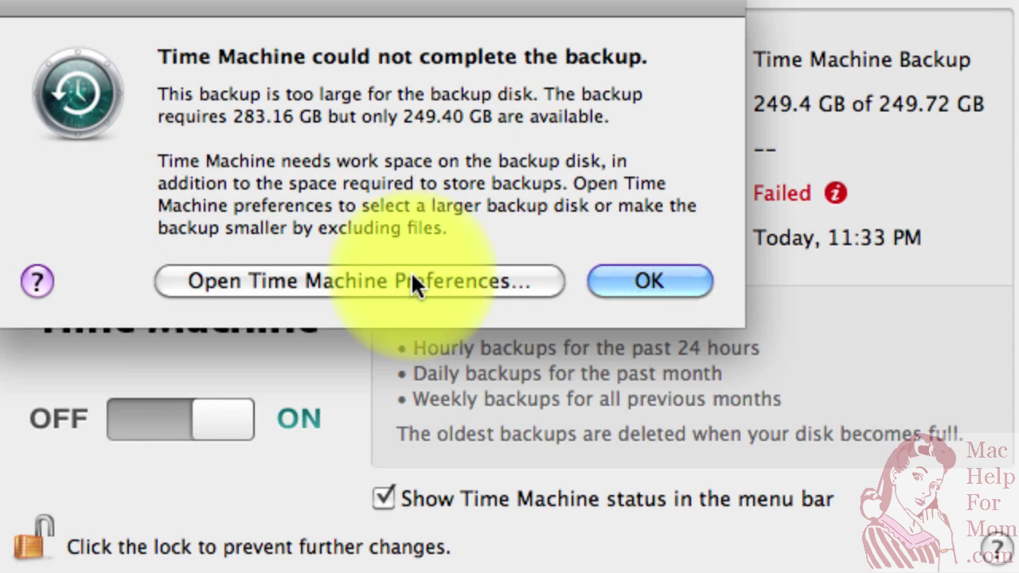
pyautogui.click(622, 280)
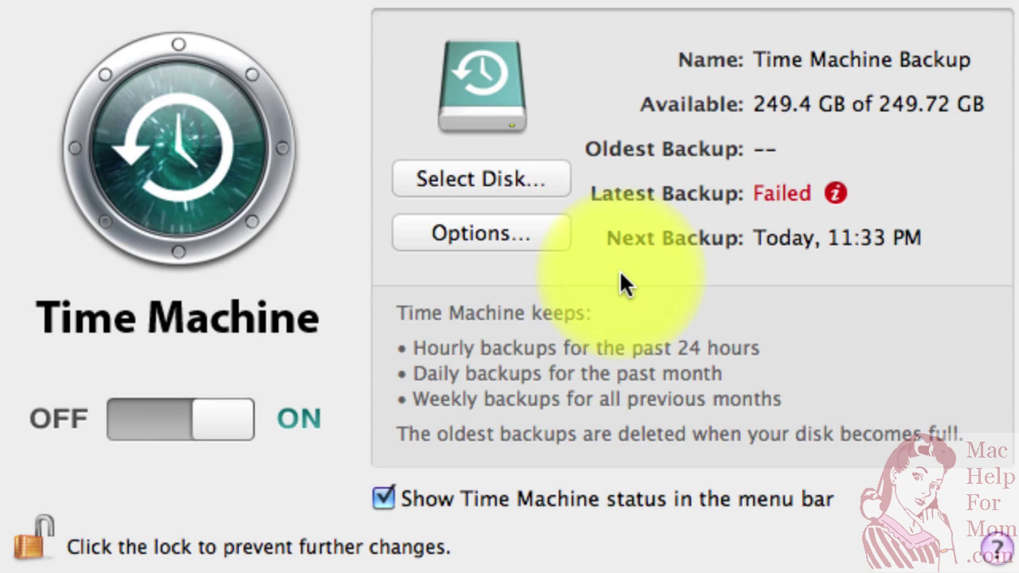
# - Exclude the home account's Music folder from the Time Machine backups
pyautogui.click(494, 235)
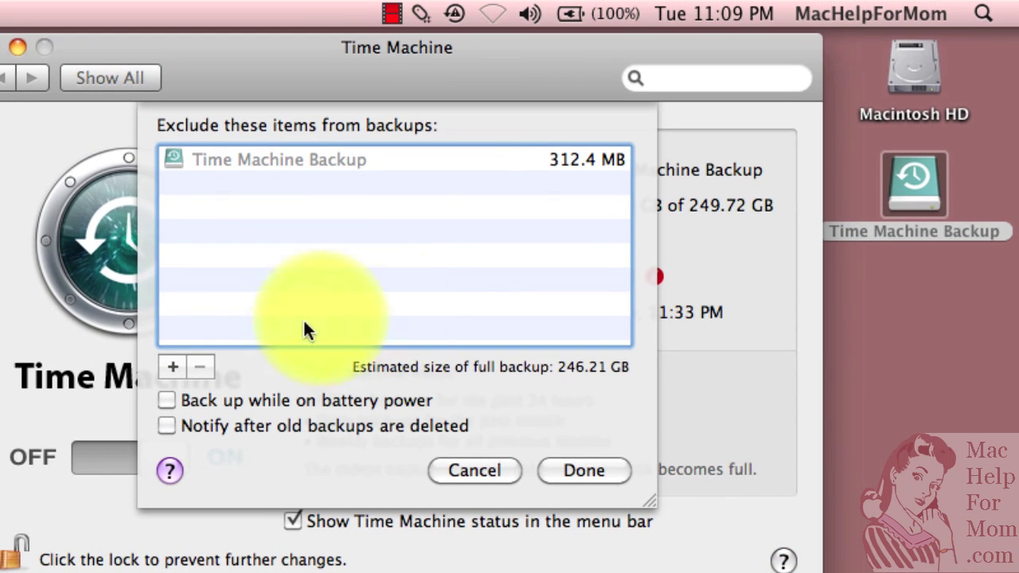
pyautogui.click(172, 367)
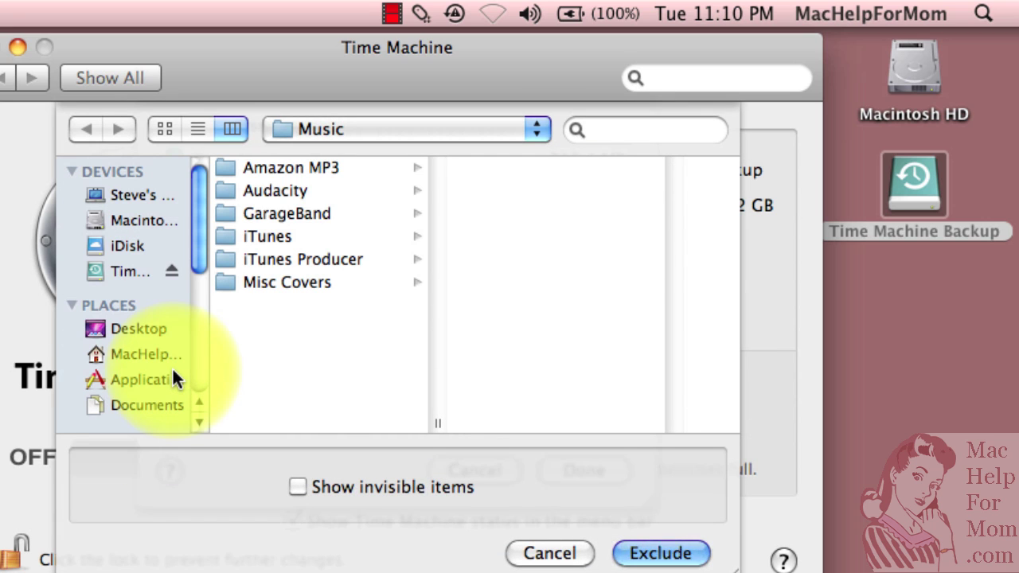
pyautogui.click(361, 132)
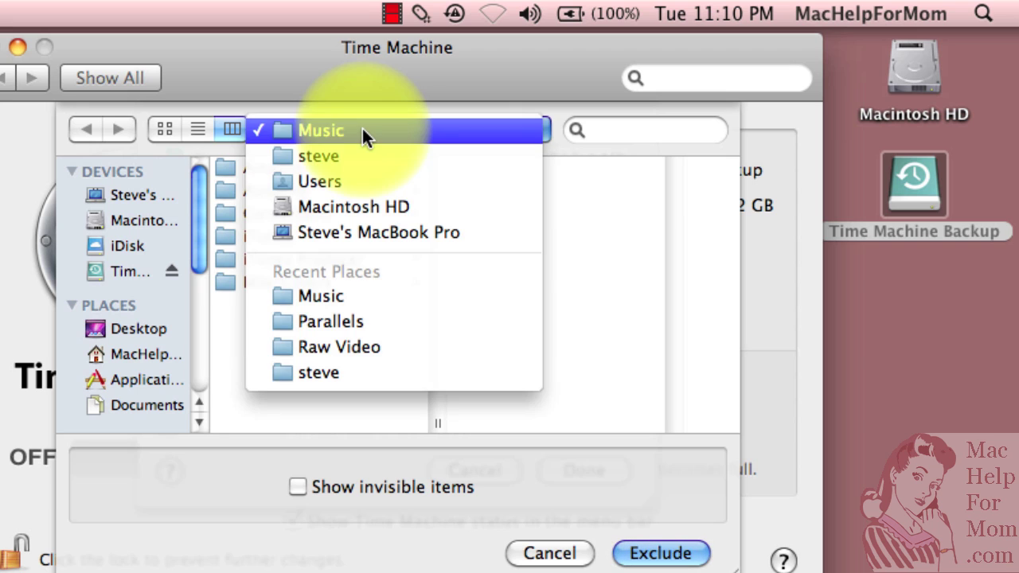
pyautogui.click(362, 128)
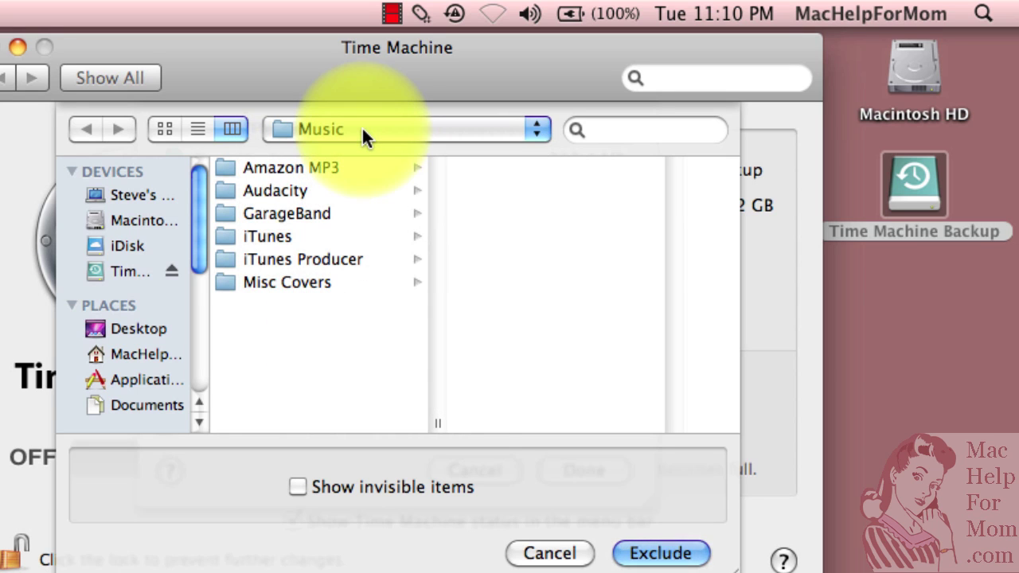
pyautogui.click(641, 551)
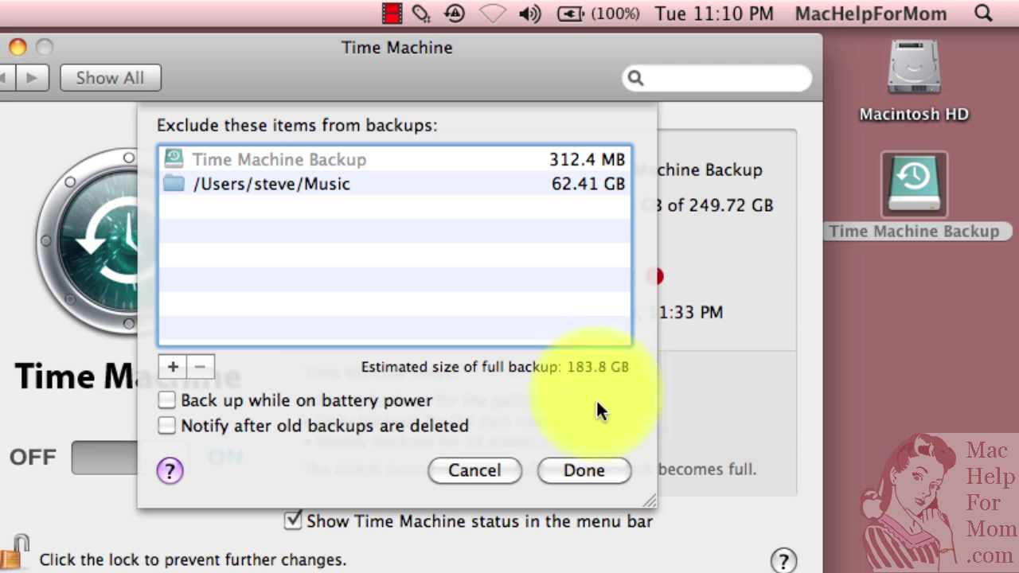
pyautogui.click(592, 465)
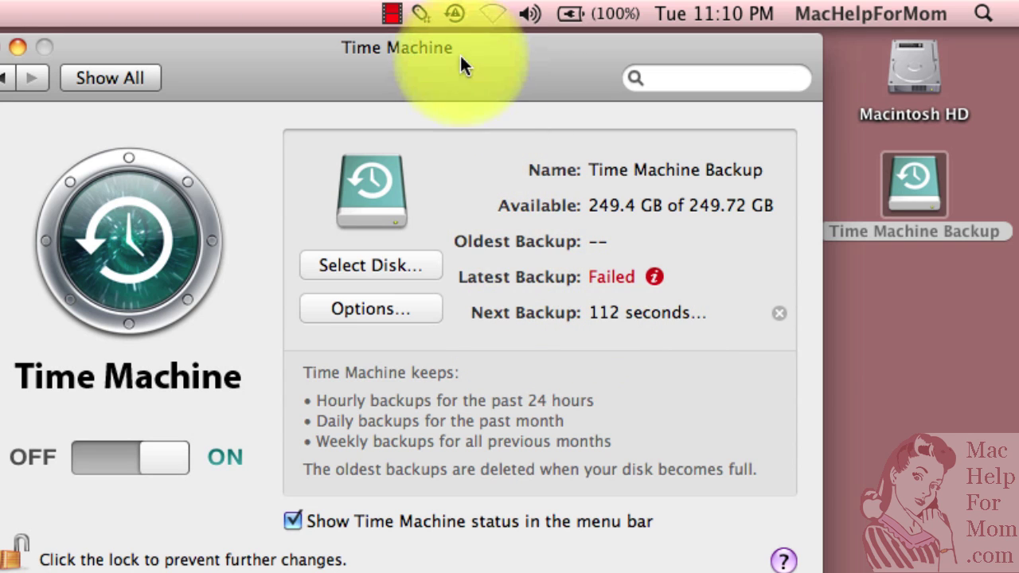
# - Start an immediate Time Machine backup and check its status
pyautogui.click(456, 21)
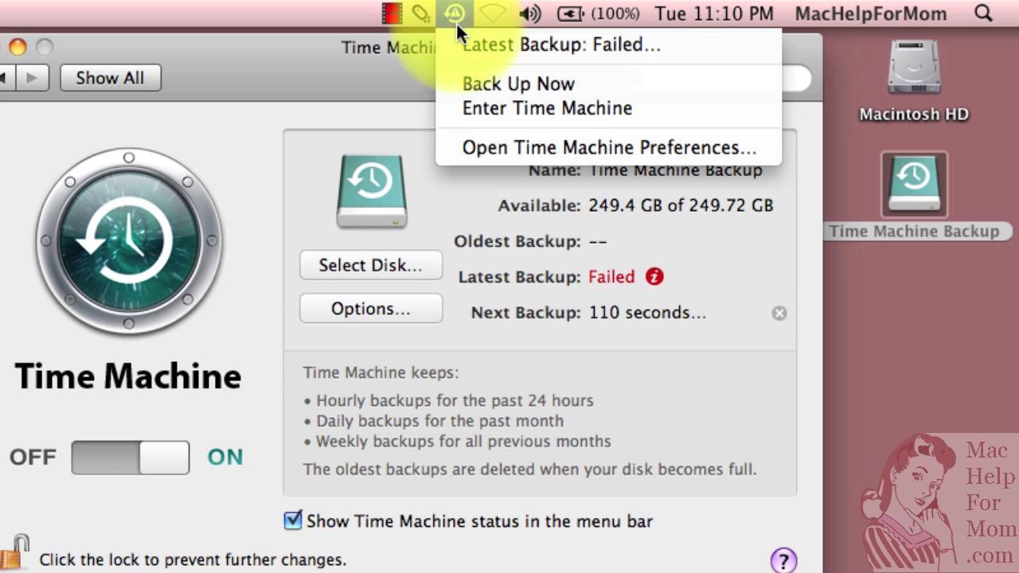
pyautogui.click(598, 82)
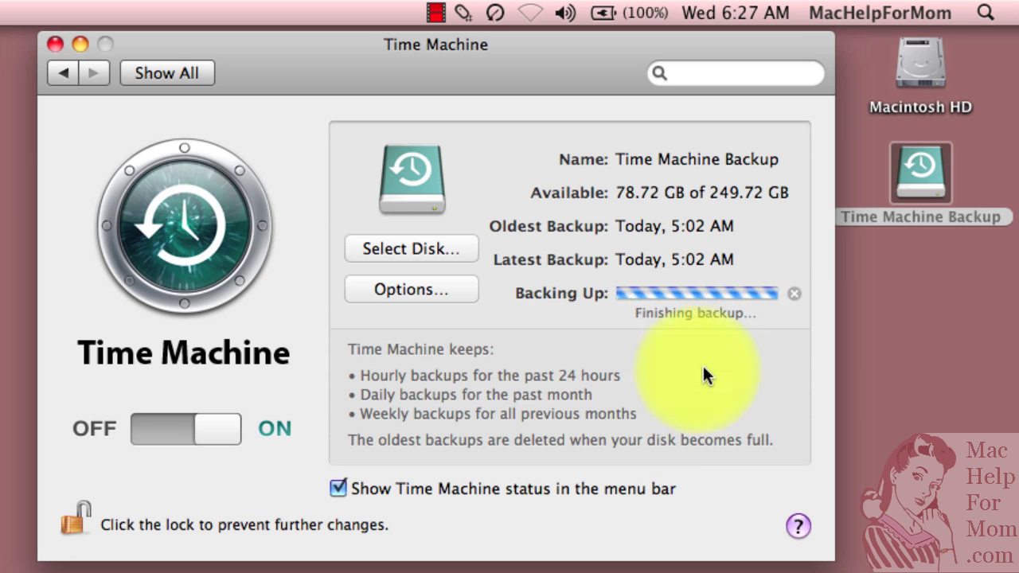
pyautogui.click(497, 14)
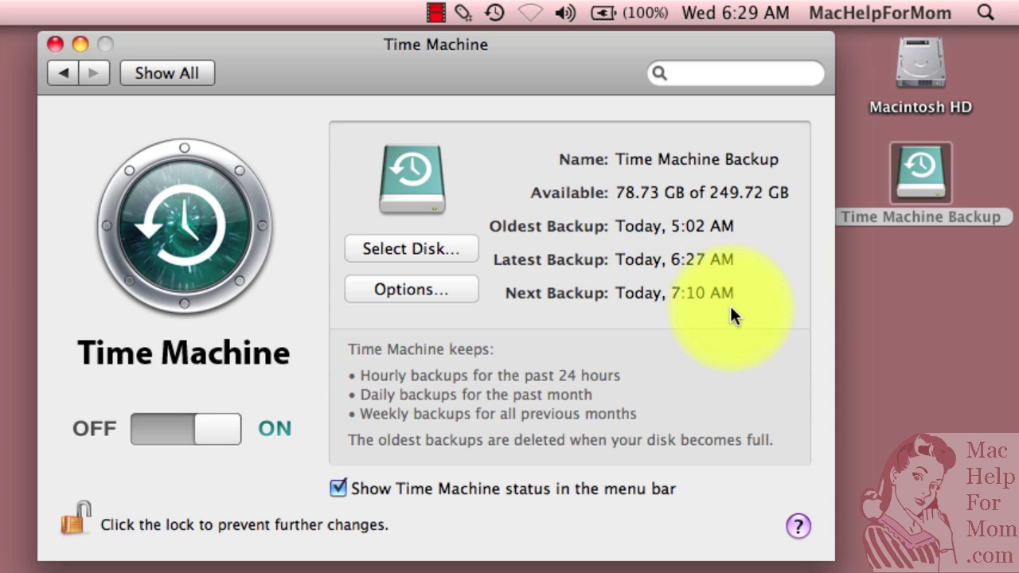
# - Remove the Music folder from the backup exclusions and start another immediate backup
pyautogui.click(420, 288)
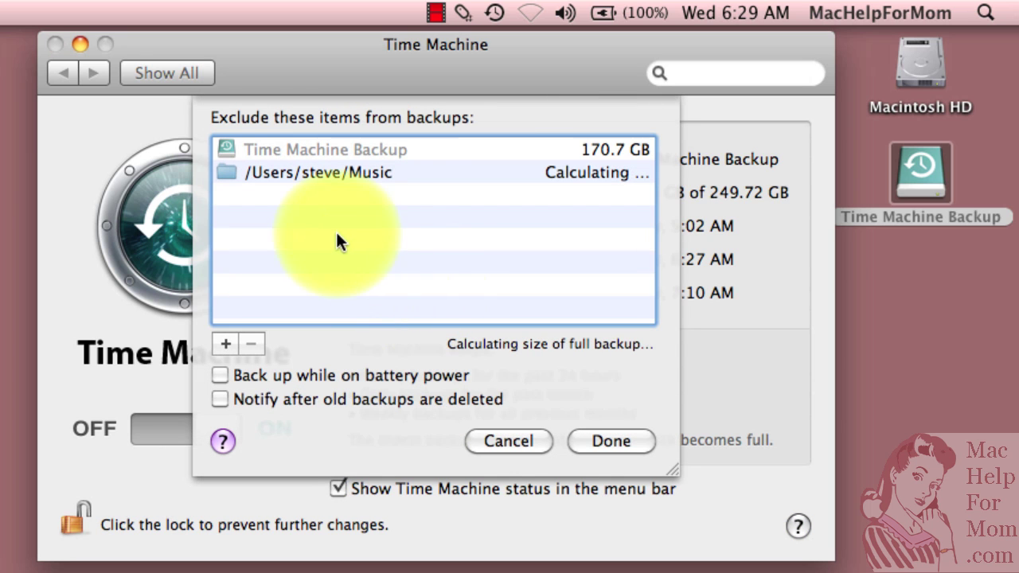
pyautogui.click(324, 172)
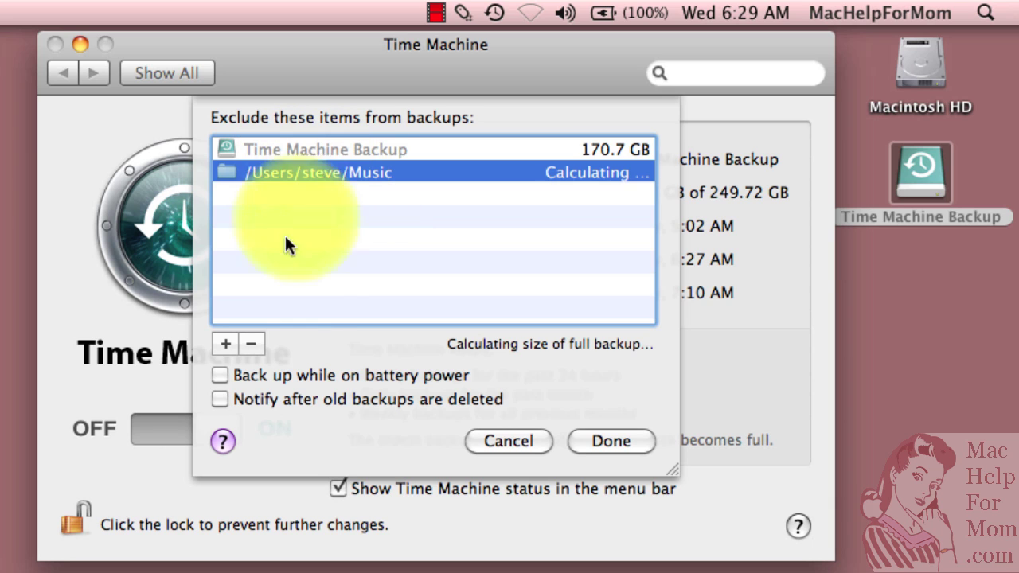
pyautogui.click(253, 344)
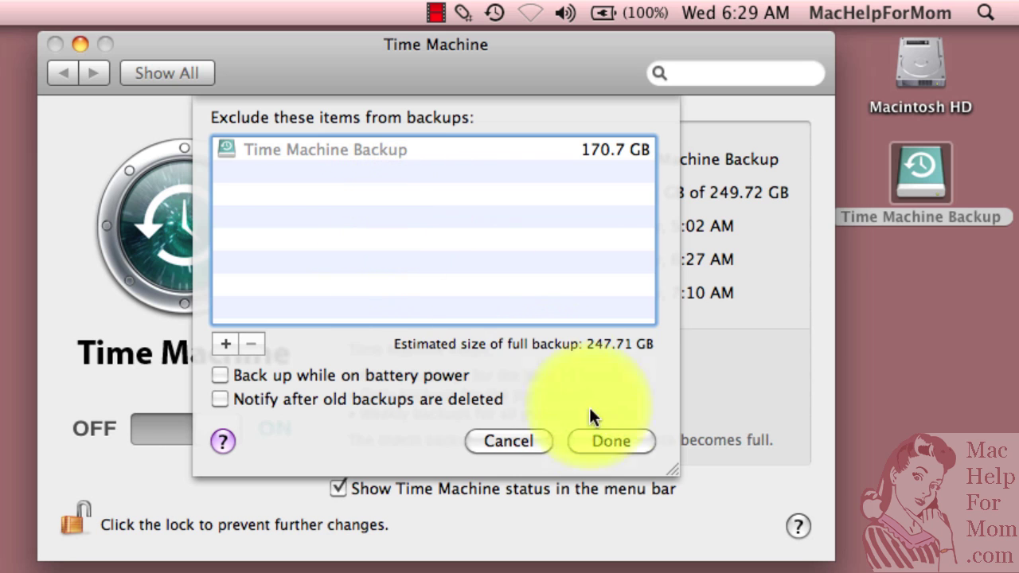
pyautogui.click(611, 443)
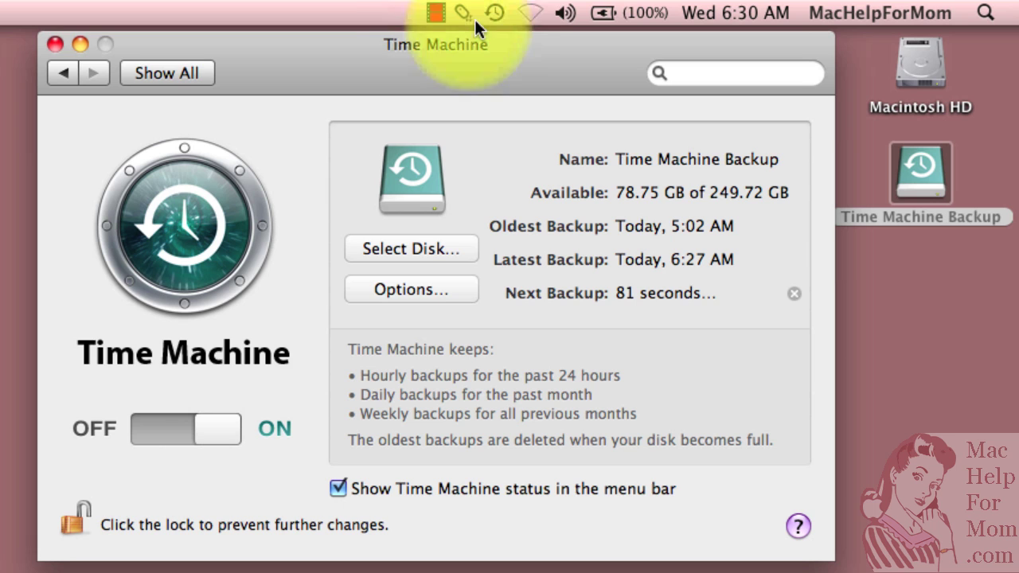
pyautogui.click(494, 12)
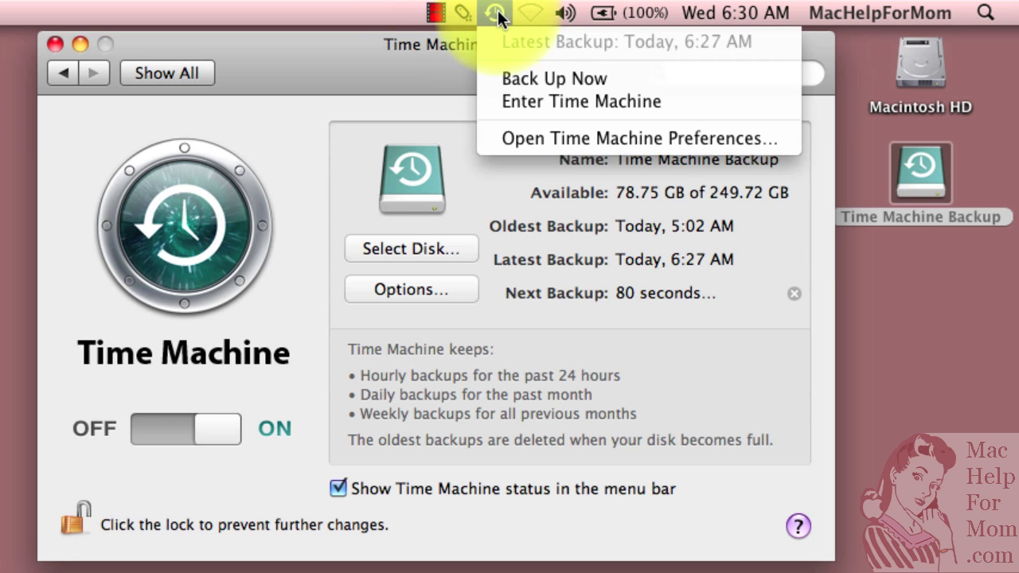
pyautogui.click(524, 78)
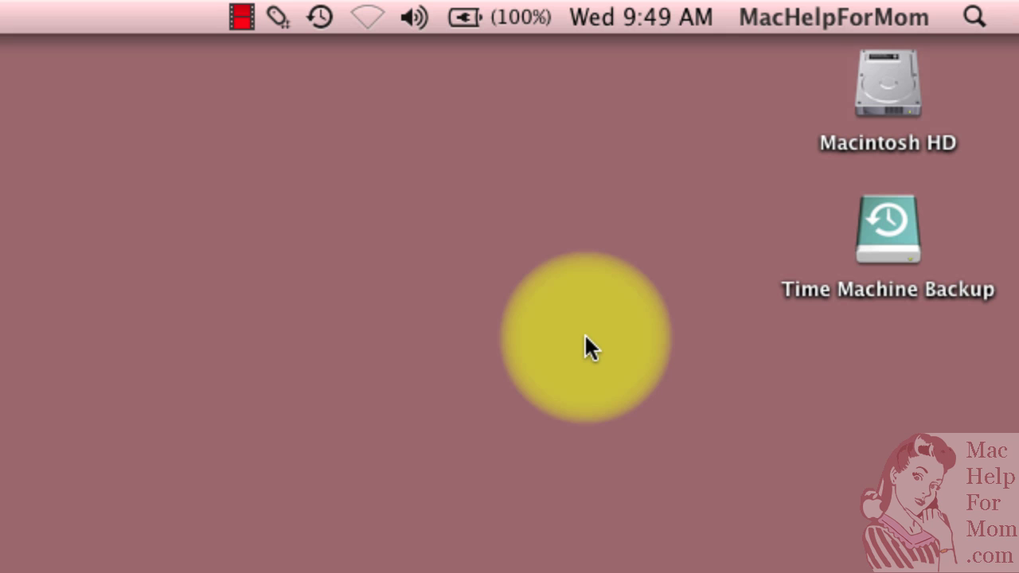
# - Select the Time Machine Backup drive on the desktop and eject it
pyautogui.click(885, 236)
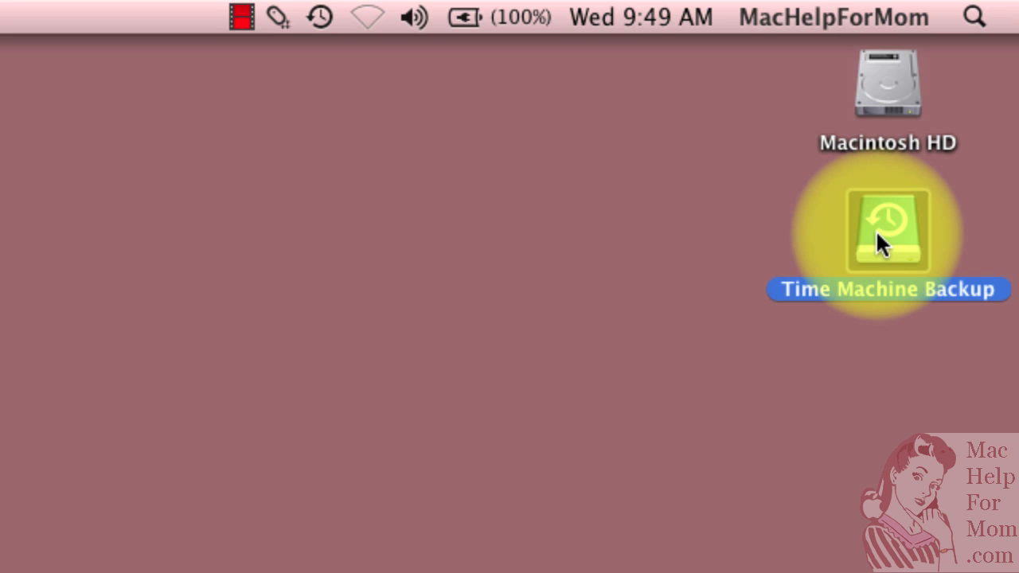
pyautogui.rightClick(876, 234)
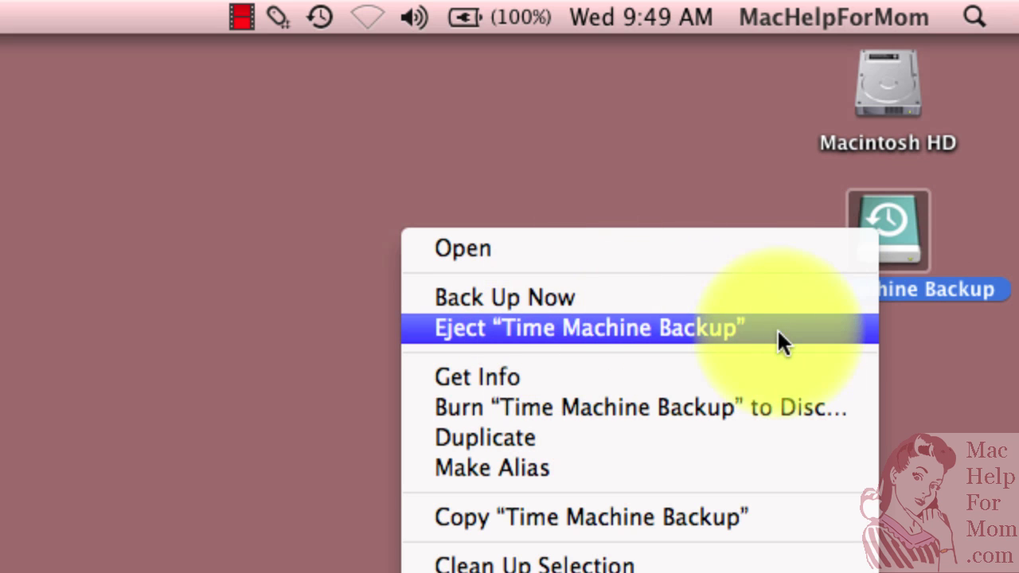
pyautogui.click(768, 230)
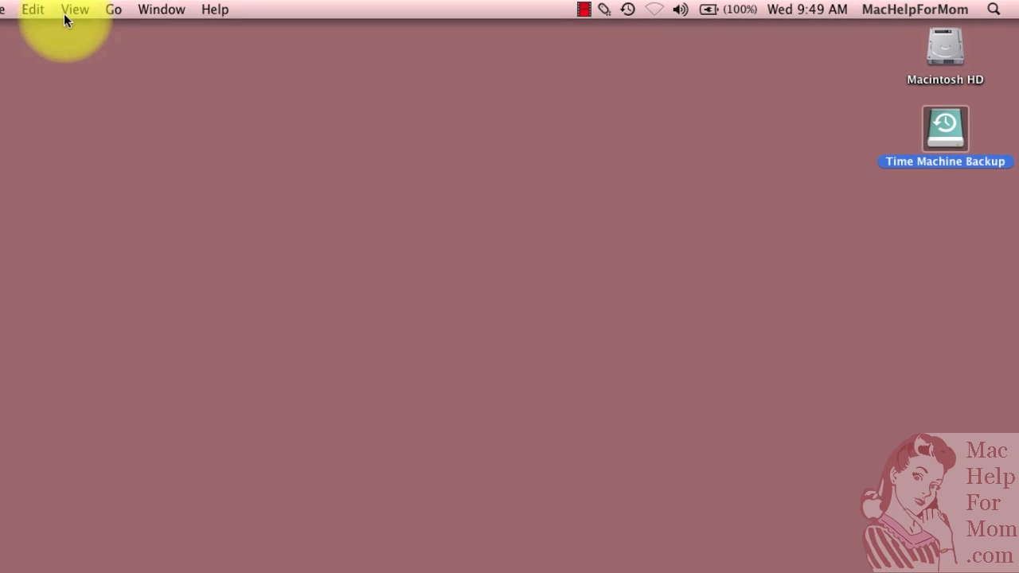
pyautogui.click(12, 12)
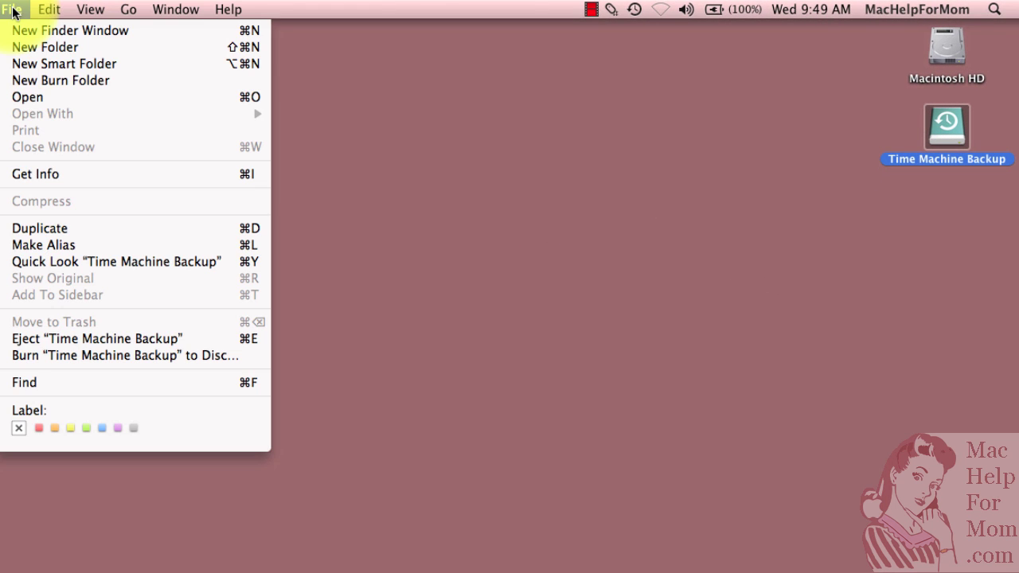
pyautogui.click(118, 331)
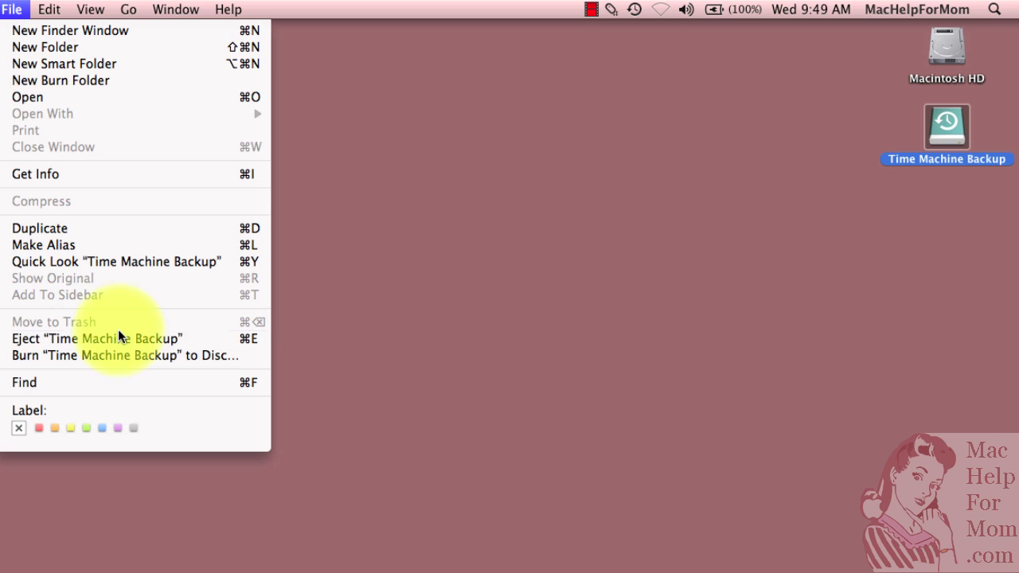
pyautogui.click(257, 338)
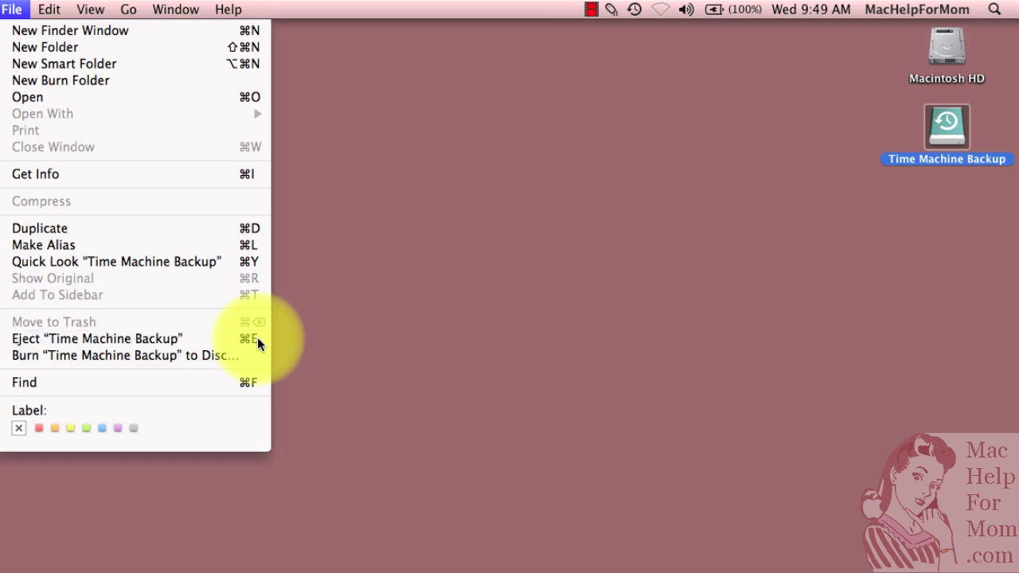